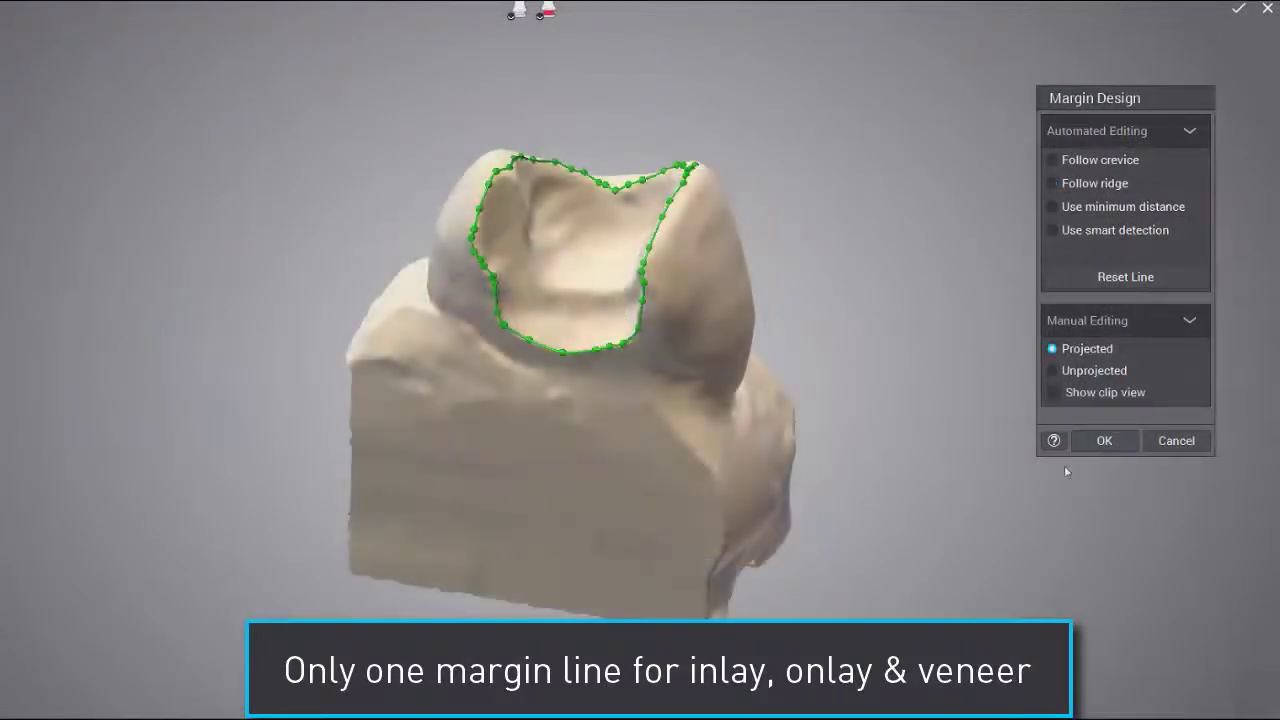
Accept the margin line in Margin Design and orbit to check the onlay and veneer margins
{"action": "left_click", "coordinate": [1104, 441]}
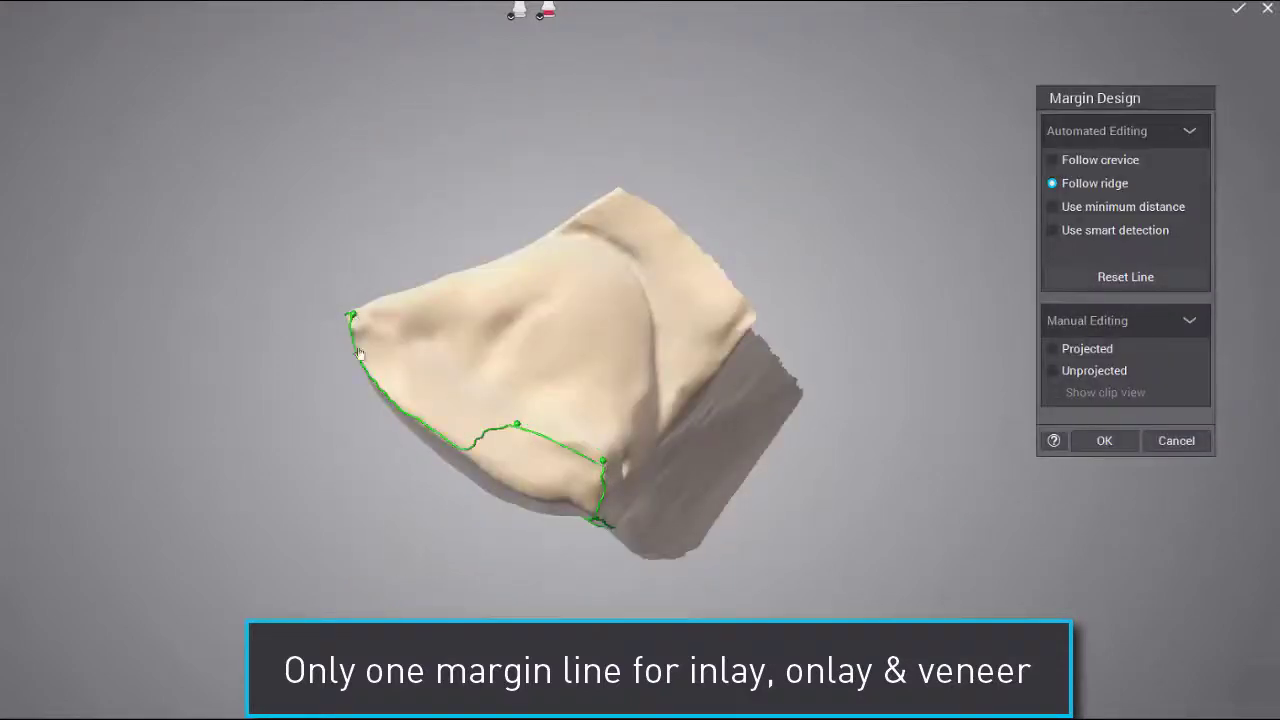
{"action": "middle_click_drag", "start_coordinate": [358, 352], "coordinate": [455, 457]}
{"action": "middle_click_drag", "start_coordinate": [508, 500], "coordinate": [709, 283]}
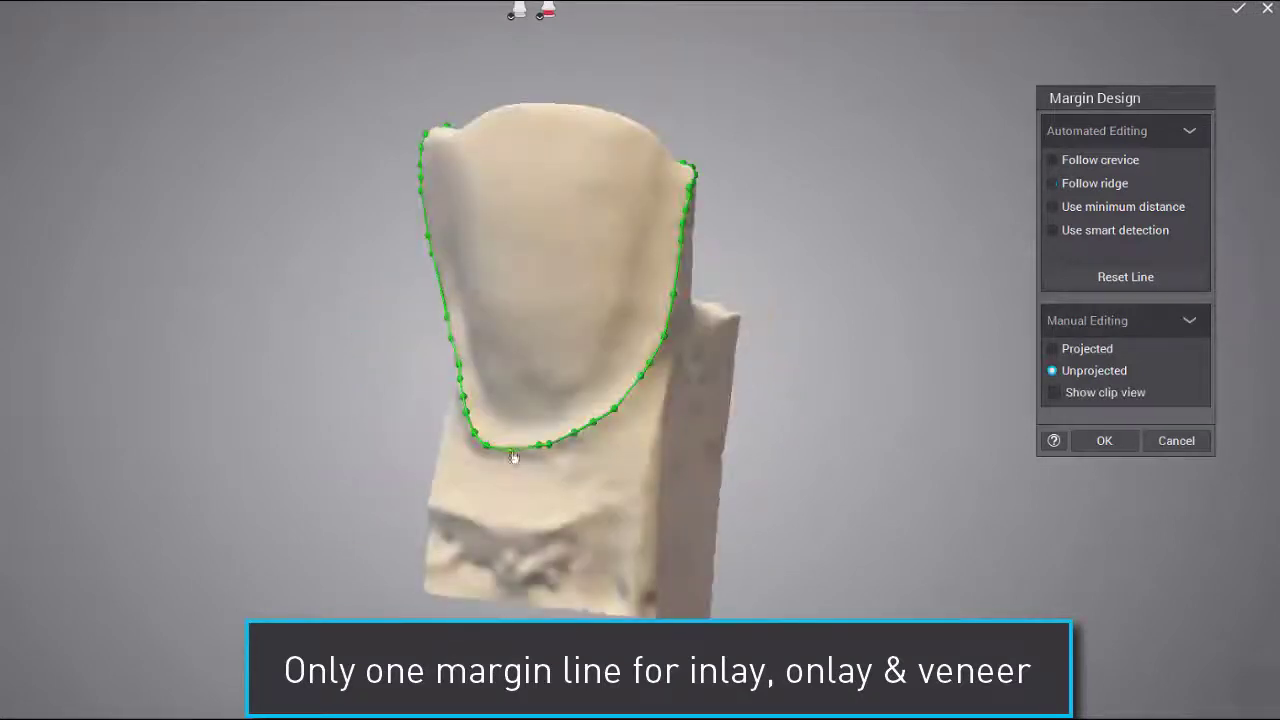
{"action": "middle_click_drag", "start_coordinate": [620, 496], "coordinate": [246, 491]}
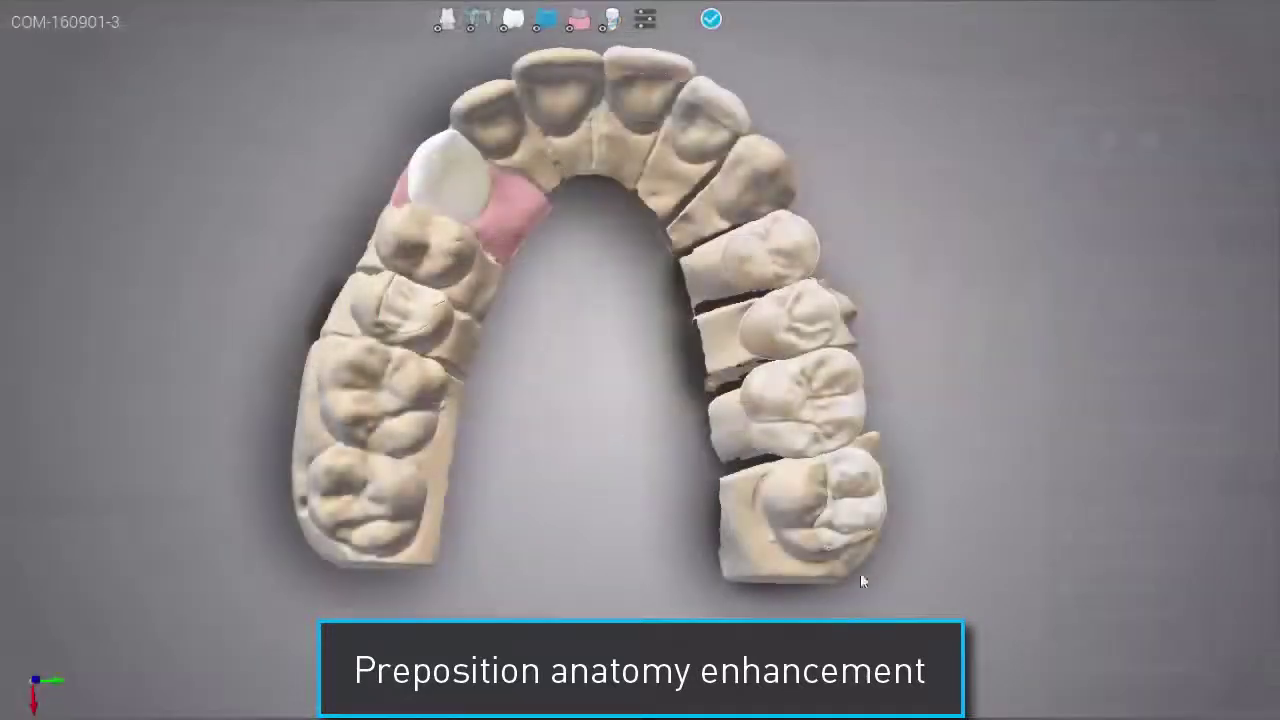
Start Pre-position Anatomy on the molar crown and look at its Handles and Waxing tools
{"action": "right_click", "coordinate": [859, 505]}
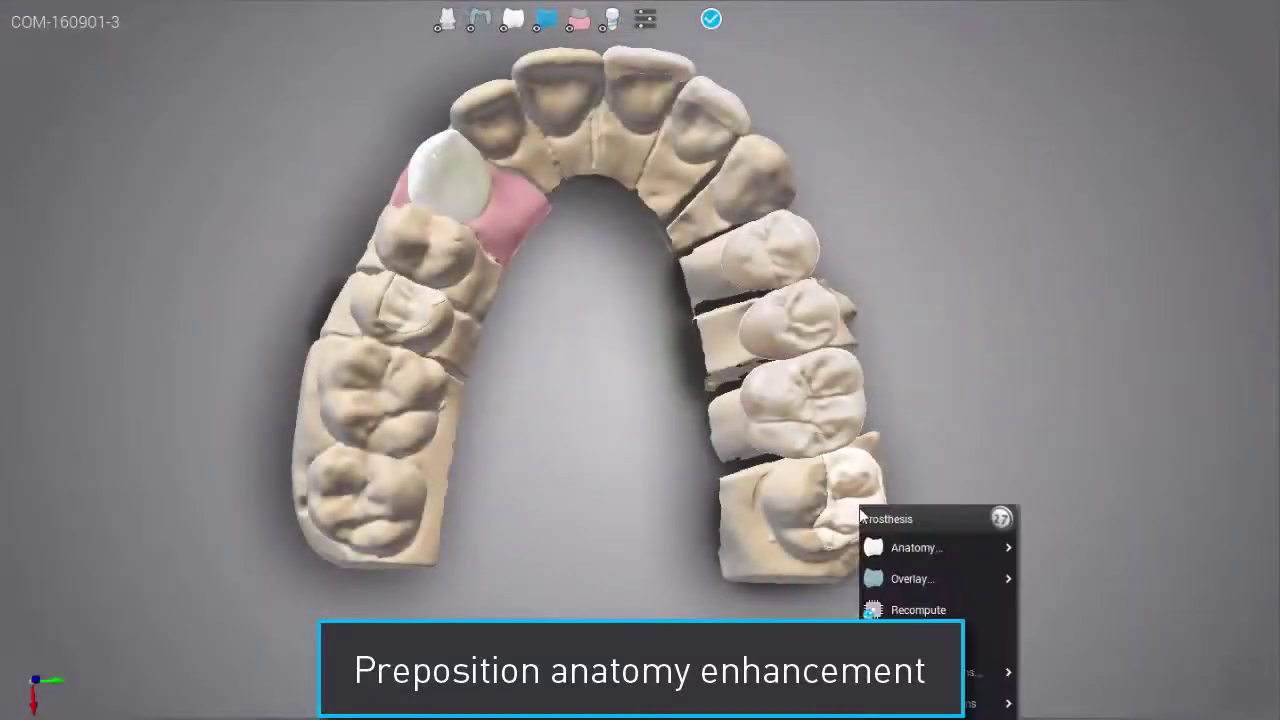
{"action": "mouse_move", "coordinate": [915, 547]}
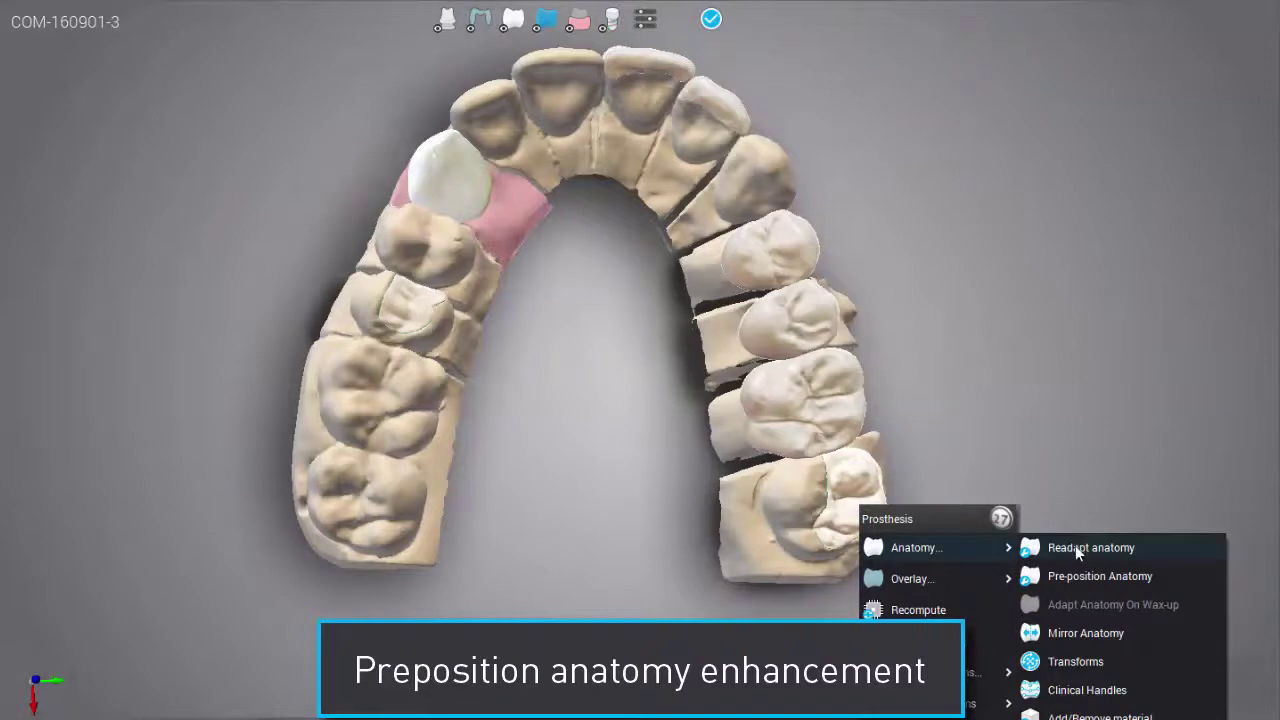
{"action": "left_click", "coordinate": [1076, 572]}
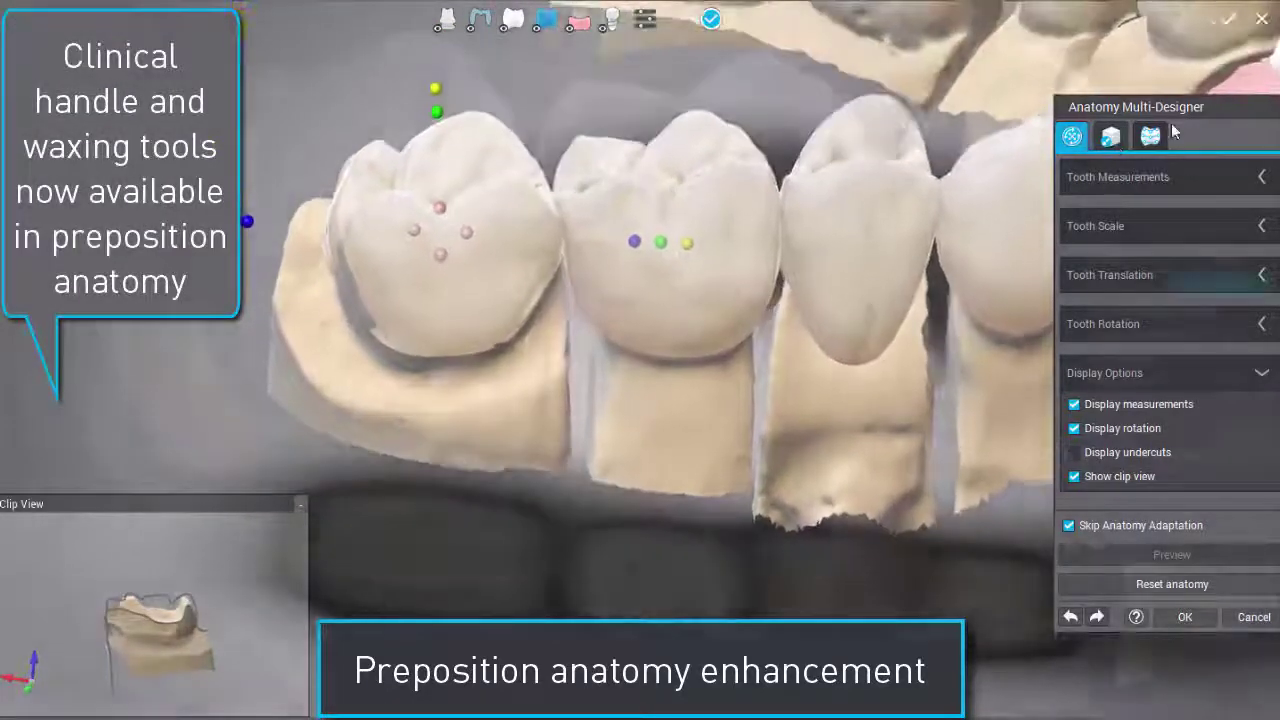
{"action": "left_click", "coordinate": [1151, 136]}
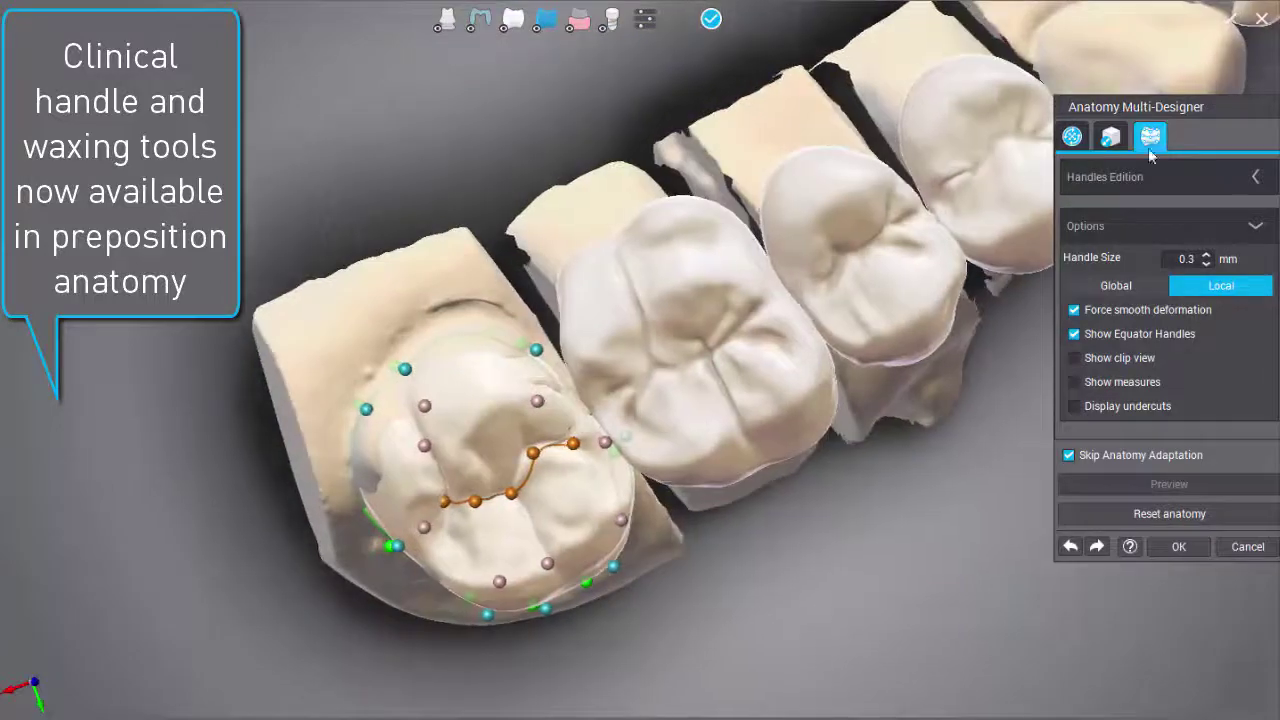
{"action": "left_click", "coordinate": [1110, 136]}
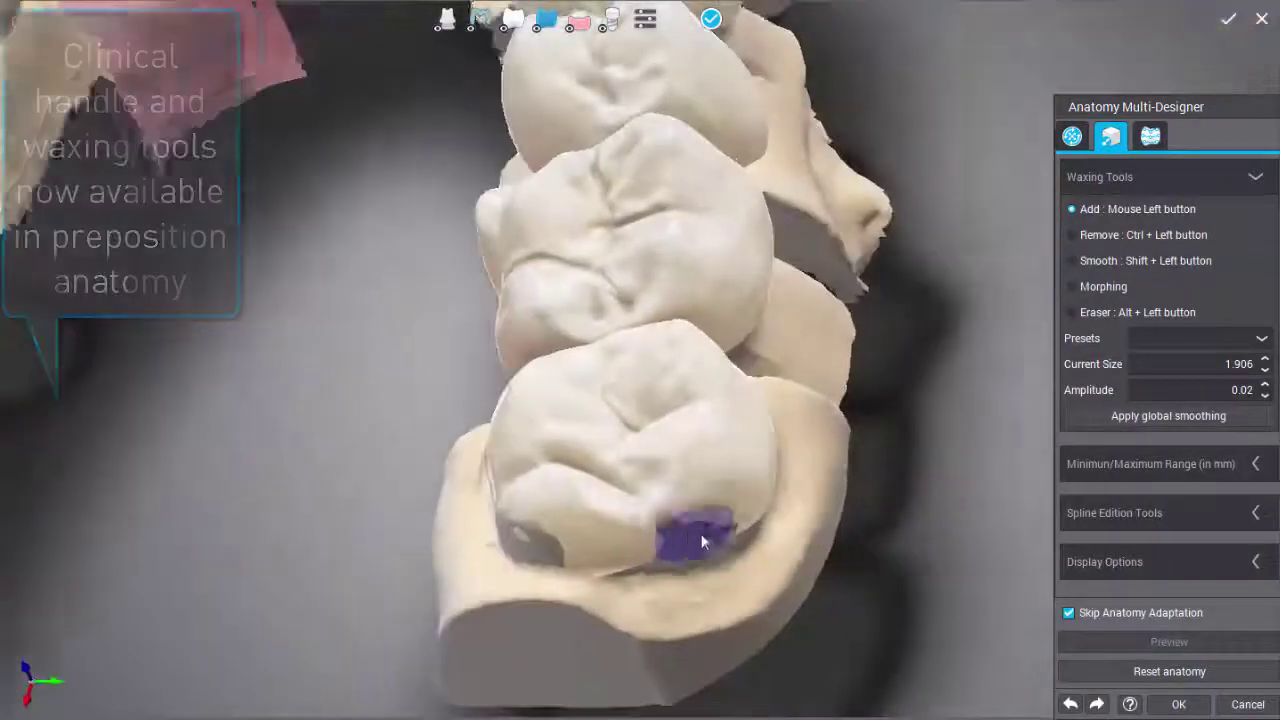
Untick Skip Anatomy Adaptation and preview the adapted molar anatomy from a side view
{"action": "mouse_move", "coordinate": [703, 541]}
{"action": "right_mouse_down"}
{"action": "mouse_move", "coordinate": [664, 468]}
{"action": "mouse_move", "coordinate": [546, 550]}
{"action": "mouse_move", "coordinate": [689, 456]}
{"action": "mouse_move", "coordinate": [737, 357]}
{"action": "right_mouse_up"}
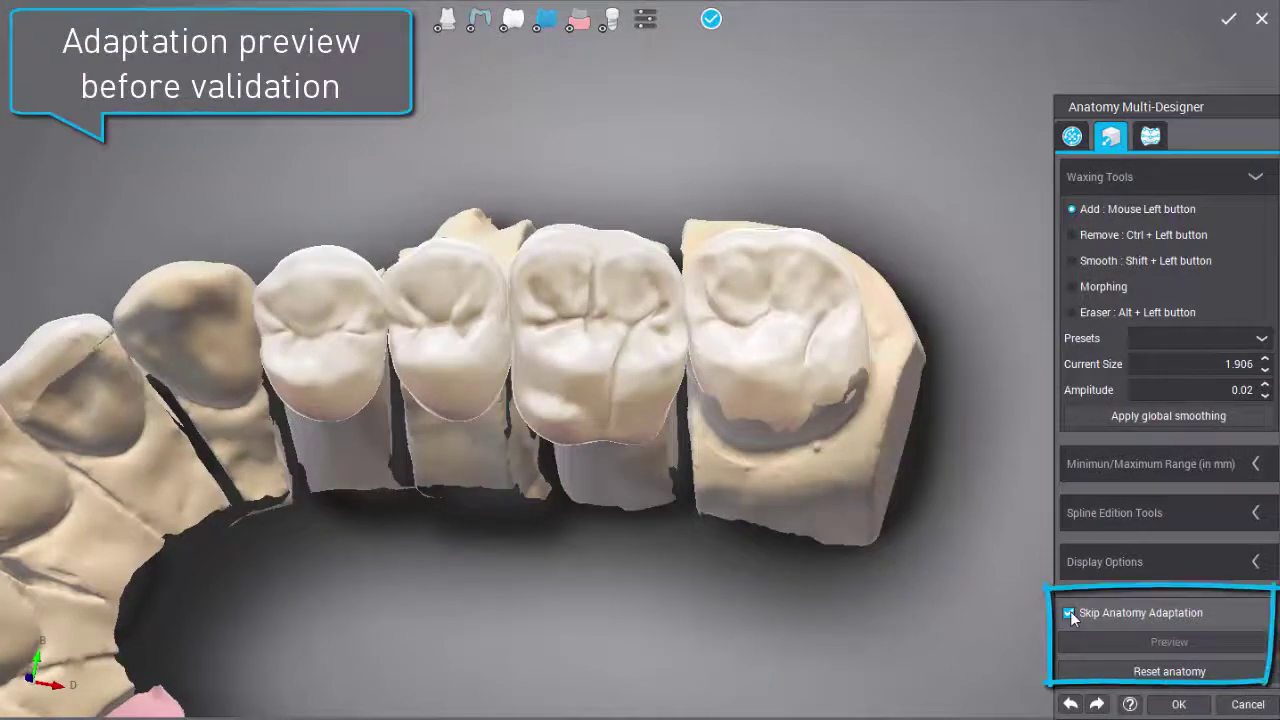
{"action": "left_click", "coordinate": [1069, 612]}
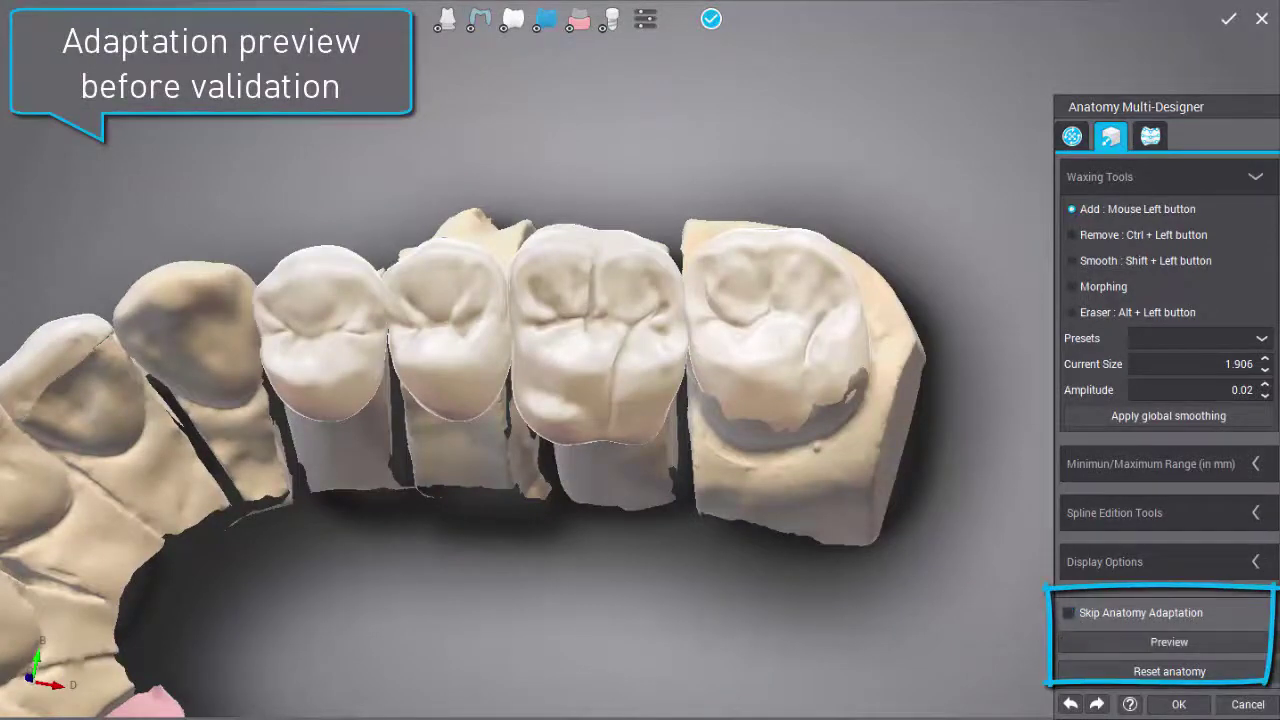
{"action": "left_click", "coordinate": [1138, 640]}
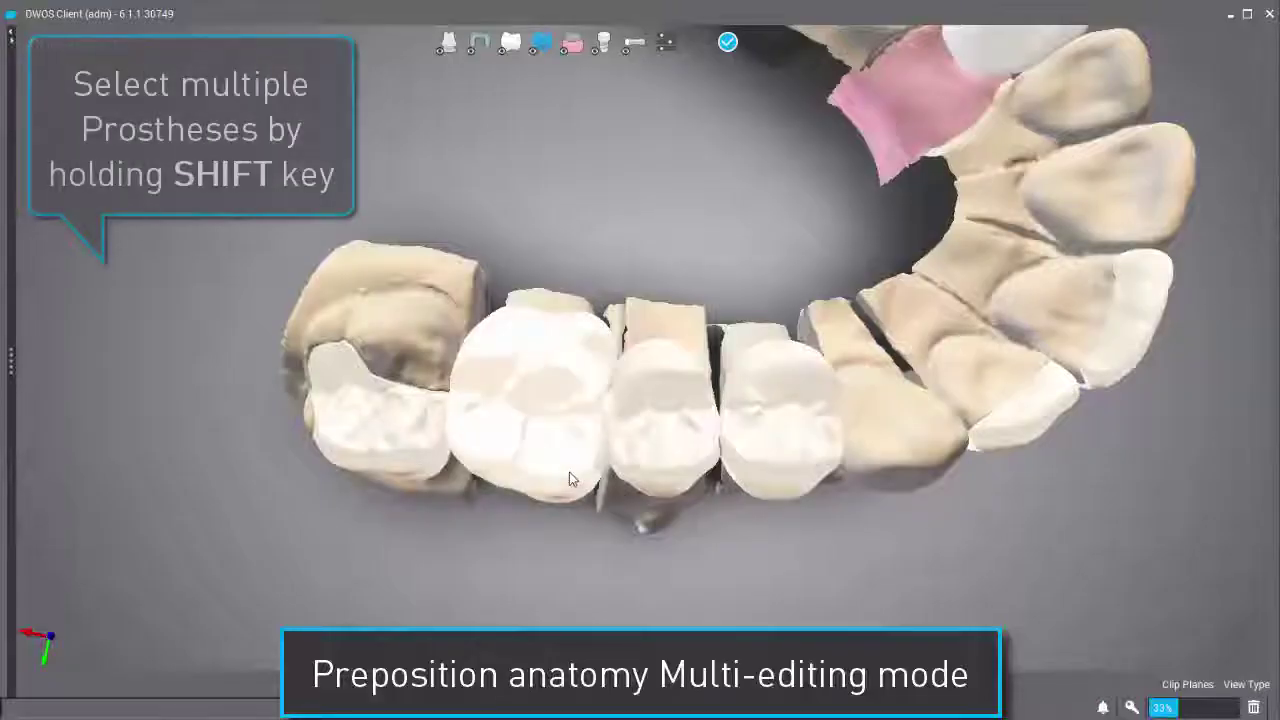
Preposition several crowns with Move all prostheses together and Show all prostheses on, dragging them as one group
{"action": "right_click", "coordinate": [569, 474]}
{"action": "left_click", "coordinate": [768, 539]}
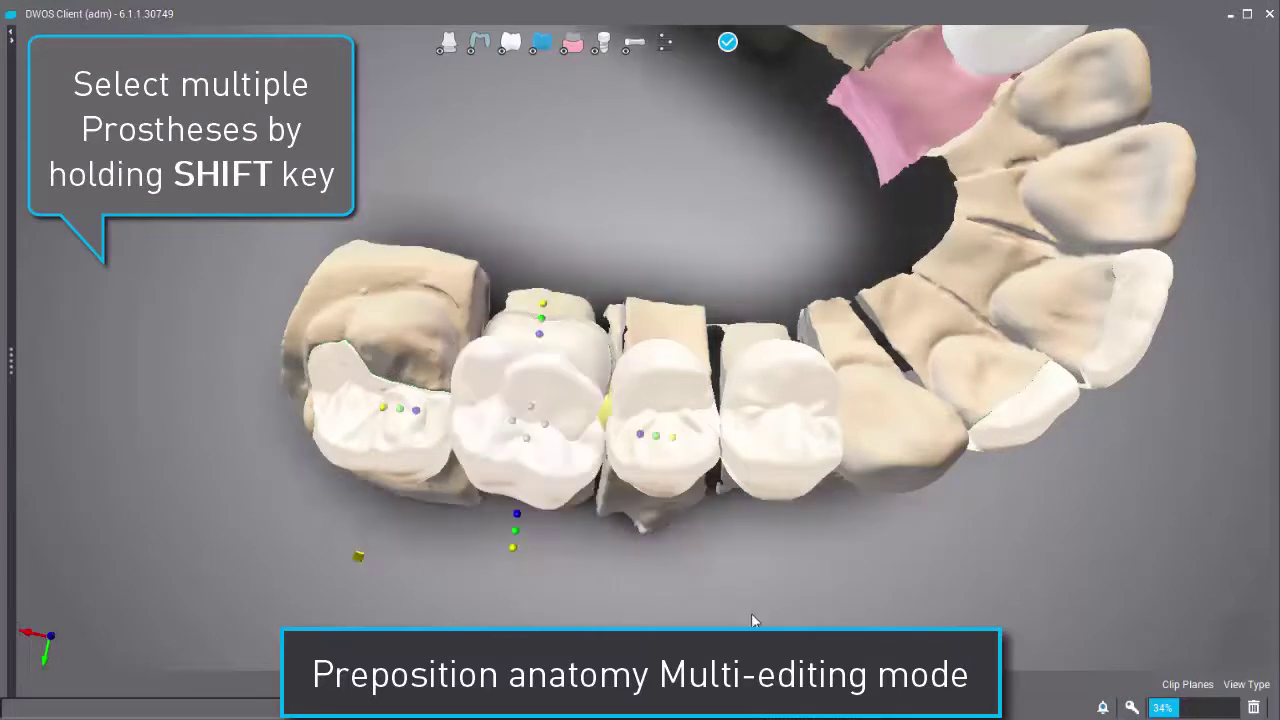
{"action": "left_click", "coordinate": [660, 430], "text": "shift"}
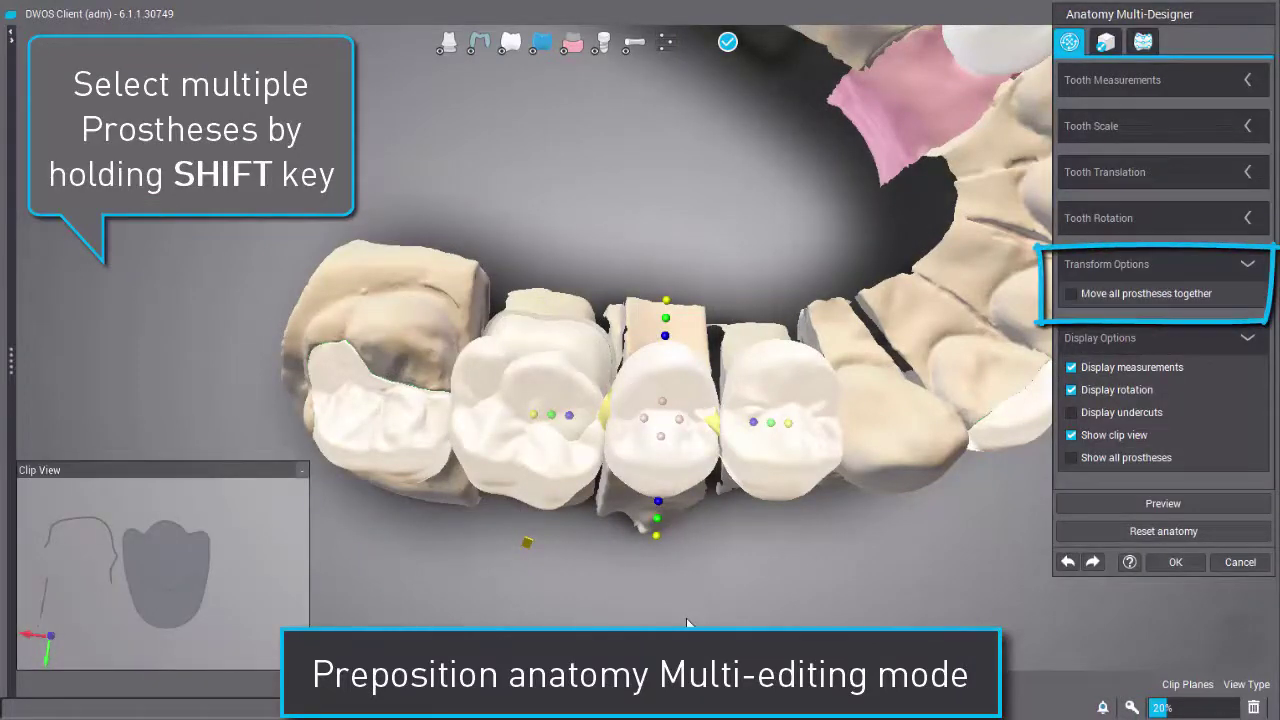
{"action": "left_click", "coordinate": [1072, 293]}
{"action": "left_click", "coordinate": [1071, 457]}
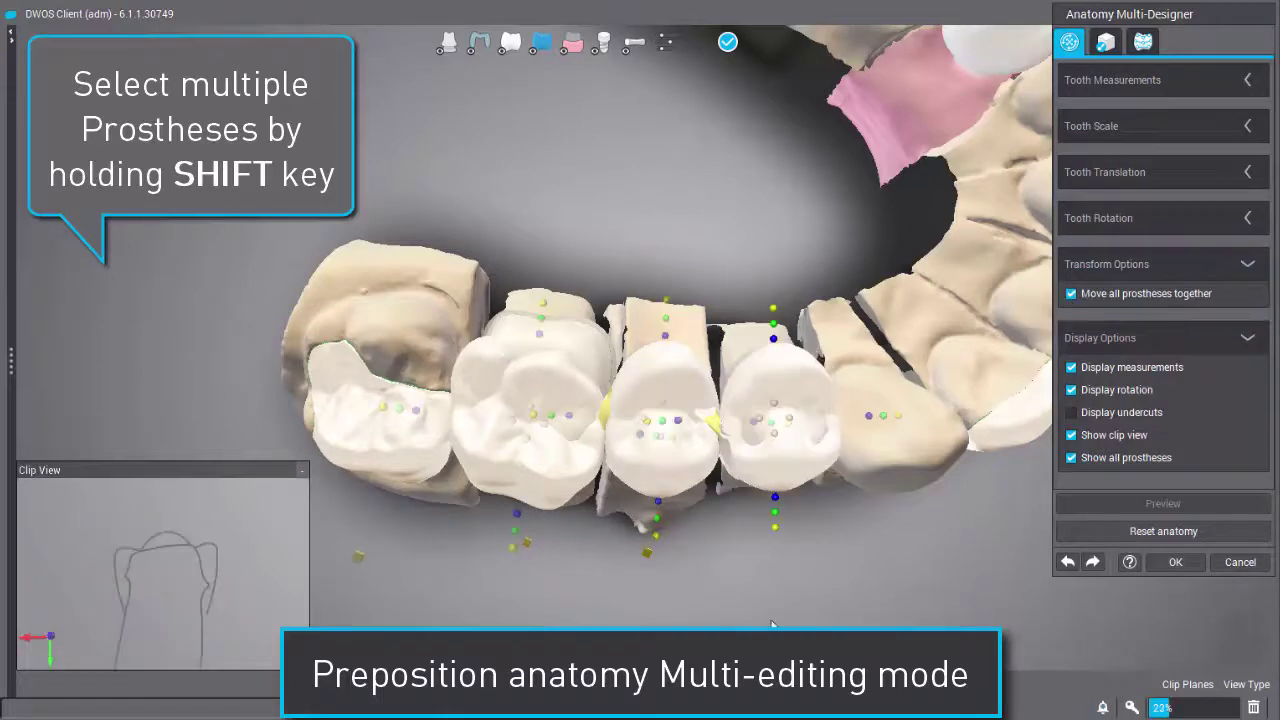
{"action": "left_click_drag", "start_coordinate": [643, 557], "coordinate": [647, 567]}
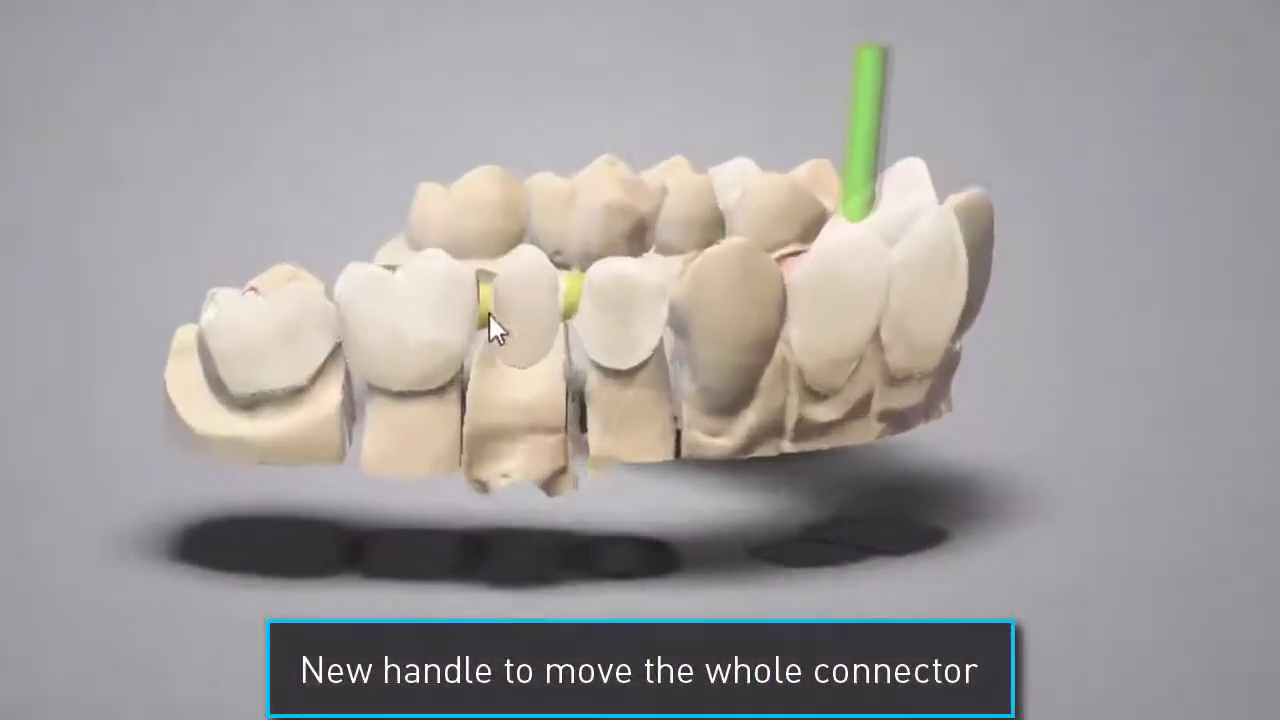
Edit the bridge connector, dragging its centre handle up-left with crowns hidden, then downward with crowns shown
{"action": "right_click", "coordinate": [487, 318]}
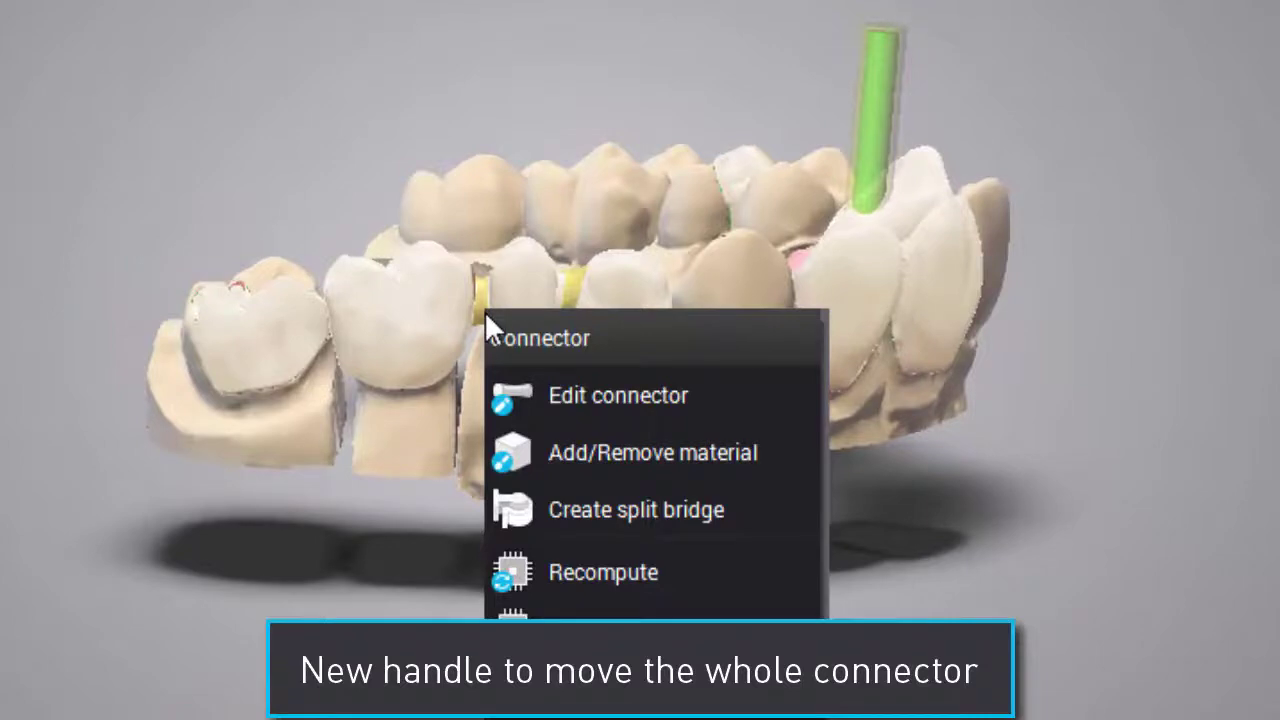
{"action": "left_click", "coordinate": [522, 392]}
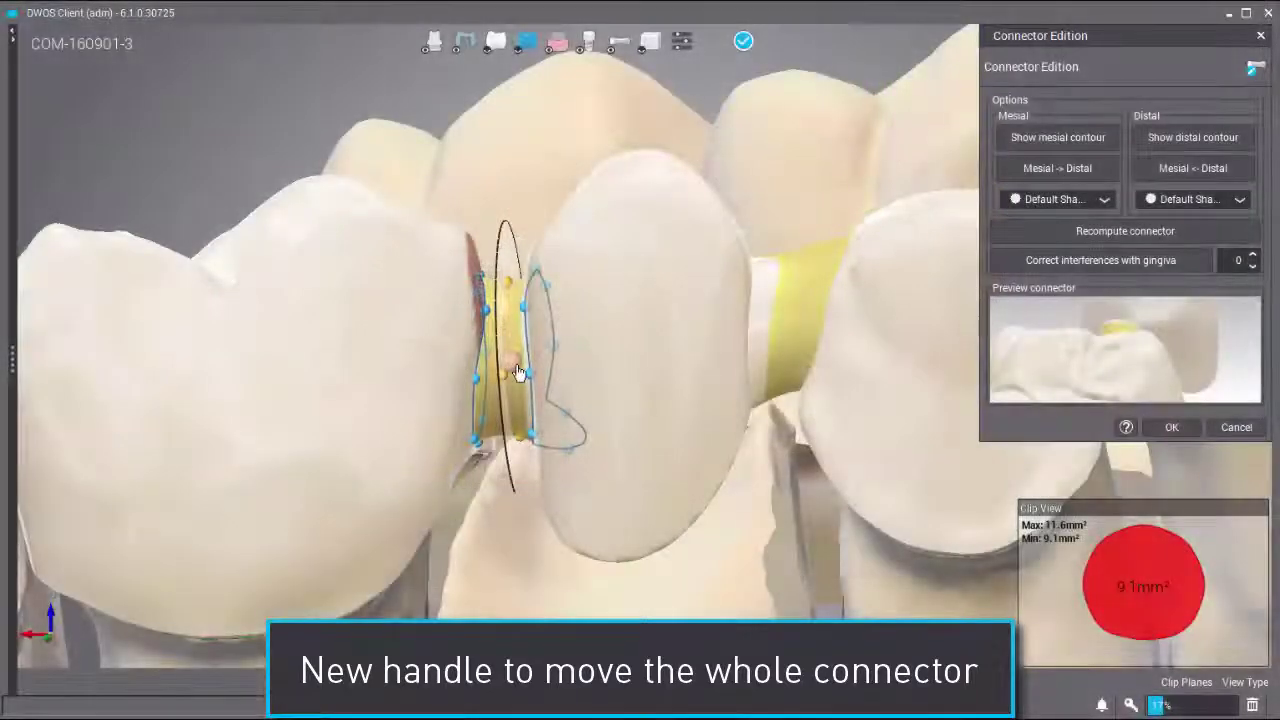
{"action": "left_click", "coordinate": [474, 36]}
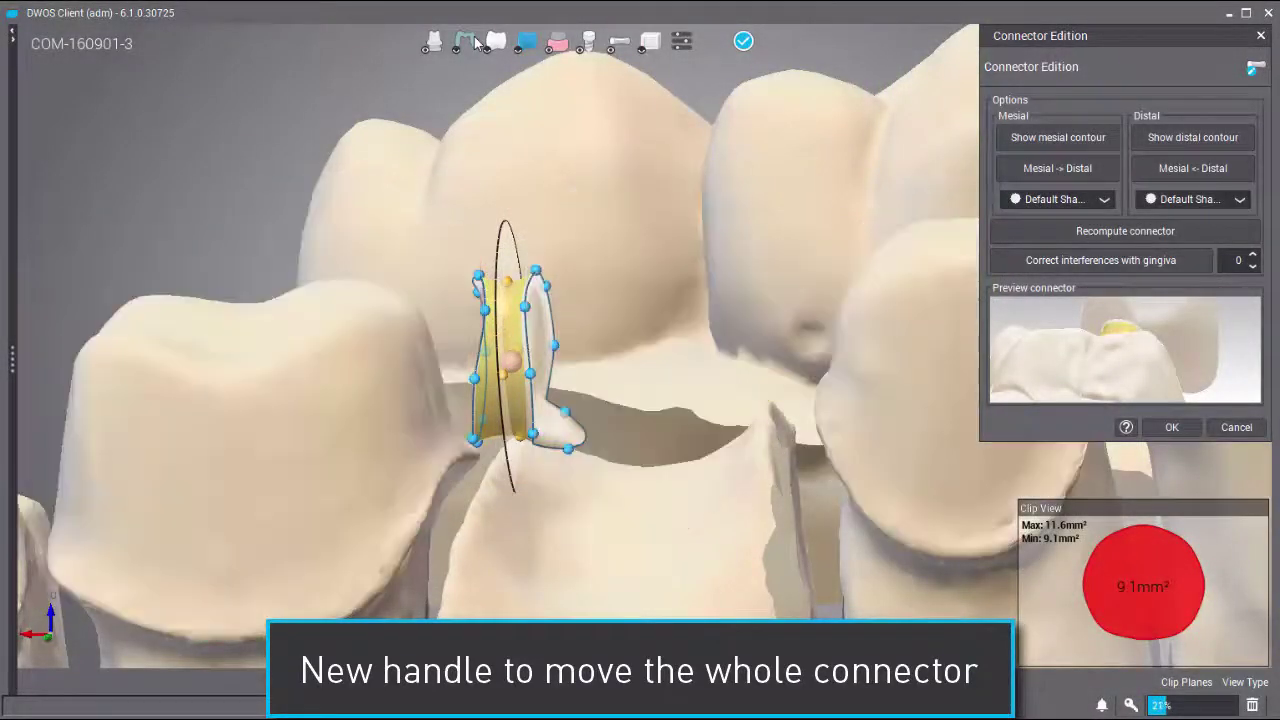
{"action": "right_click_drag", "start_coordinate": [491, 281], "coordinate": [455, 343]}
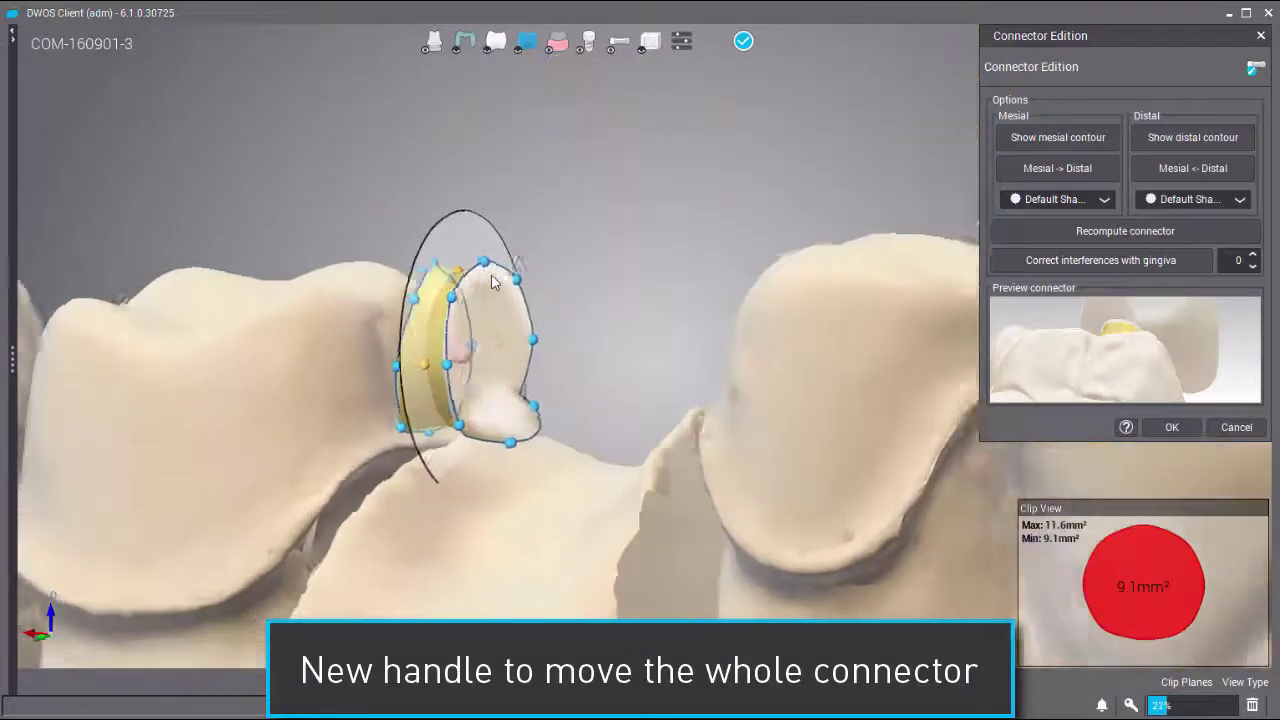
{"action": "left_click_drag", "start_coordinate": [436, 343], "coordinate": [427, 328]}
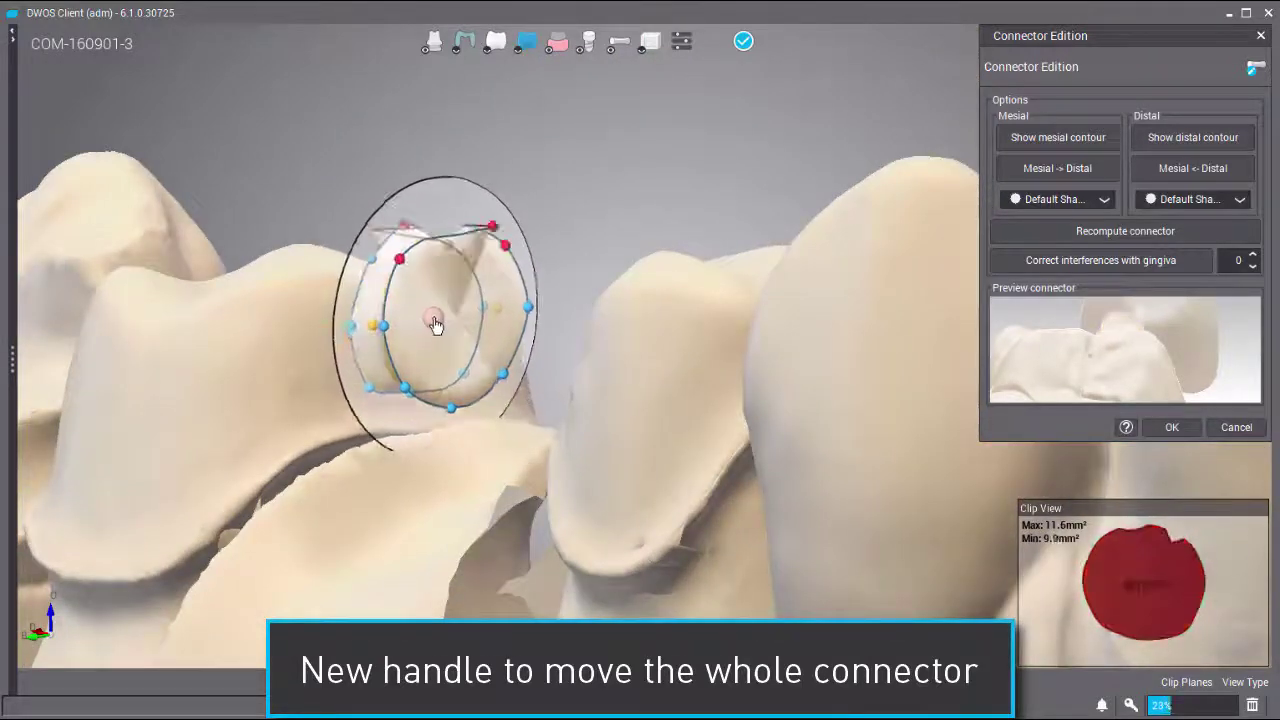
{"action": "left_click", "coordinate": [470, 42]}
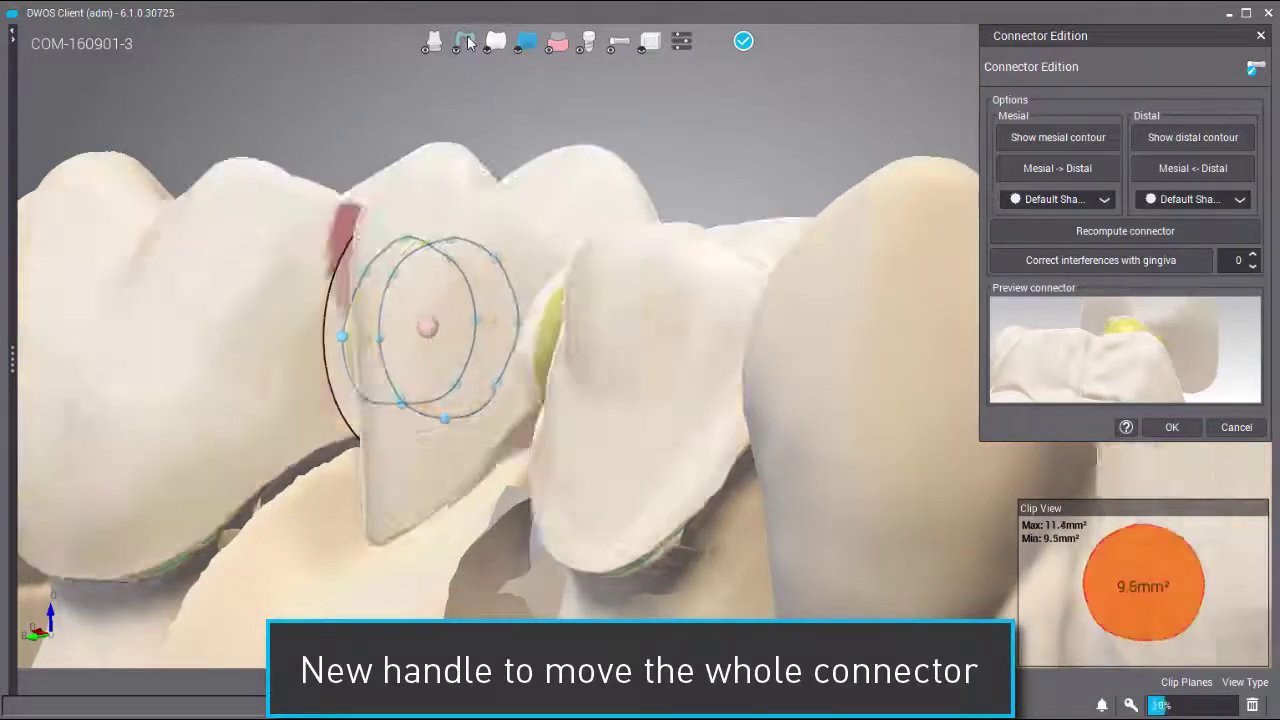
{"action": "mouse_move", "coordinate": [450, 300]}
{"action": "right_mouse_down"}
{"action": "mouse_move", "coordinate": [533, 340]}
{"action": "mouse_move", "coordinate": [533, 484]}
{"action": "right_mouse_up"}
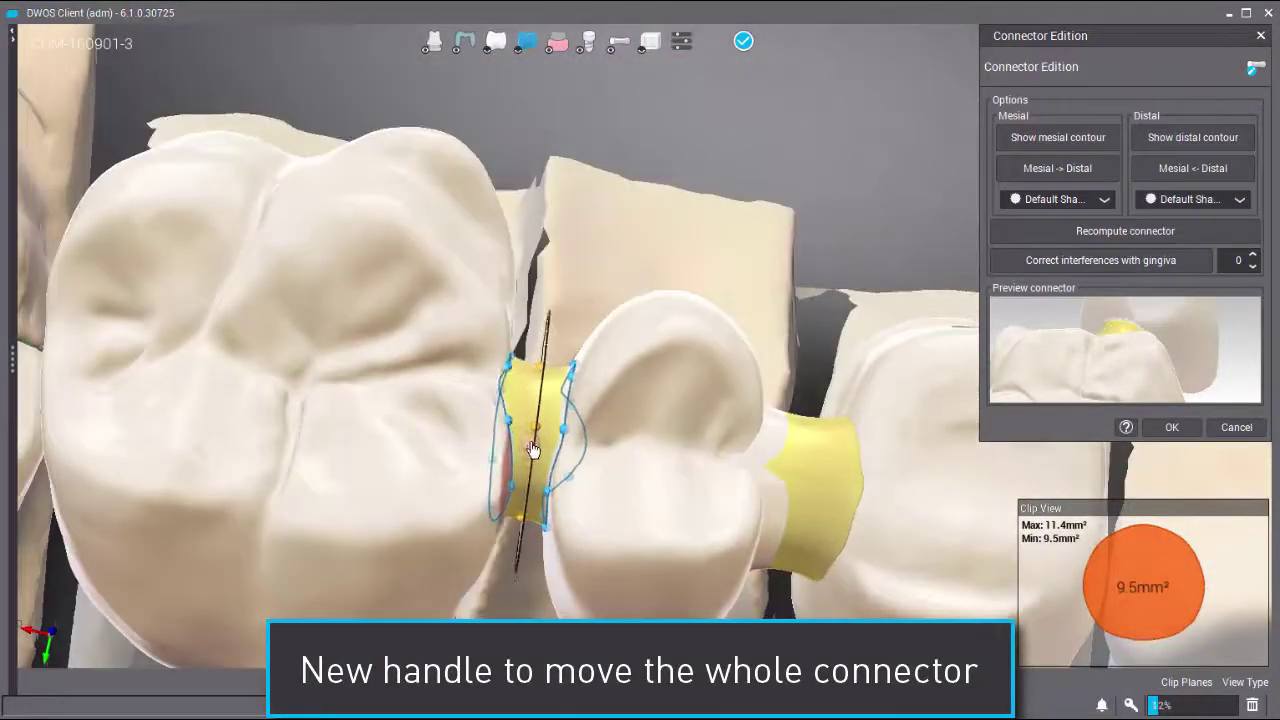
{"action": "left_click_drag", "start_coordinate": [537, 428], "coordinate": [531, 500]}
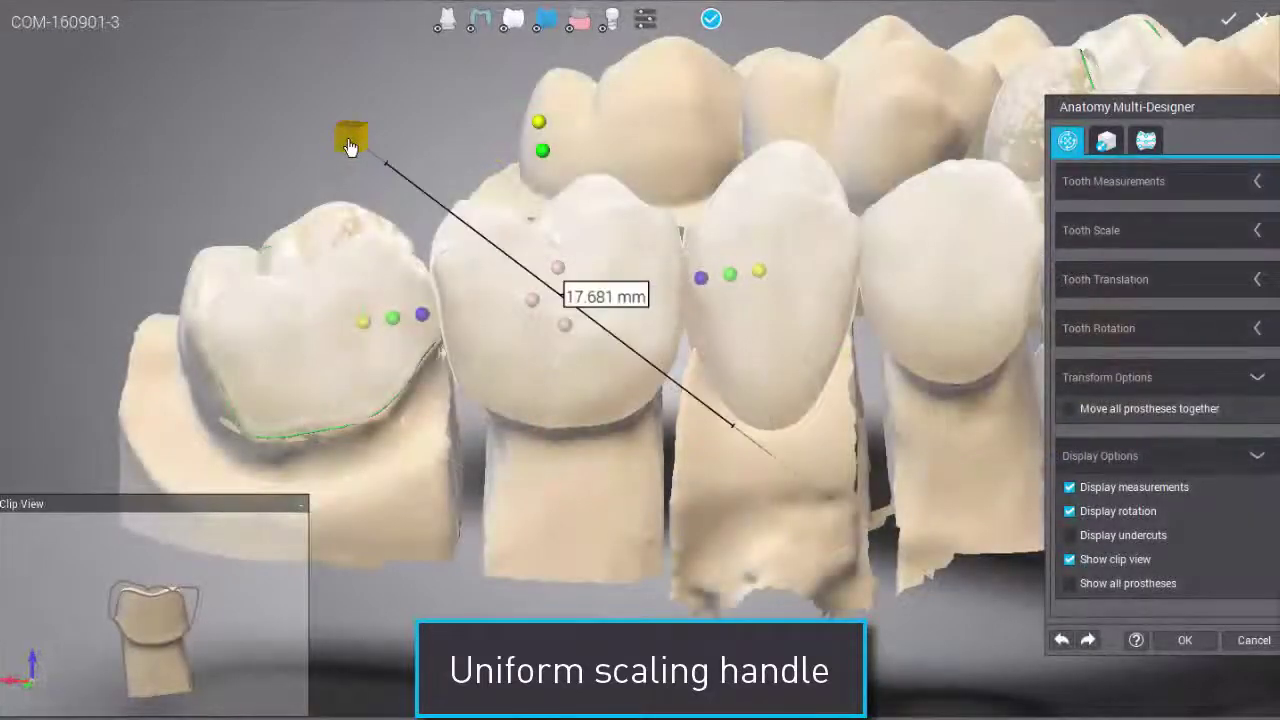
Drag the yellow uniform scaling cube outward to enlarge the crown evenly
{"action": "left_click_drag", "start_coordinate": [339, 137], "coordinate": [297, 111]}
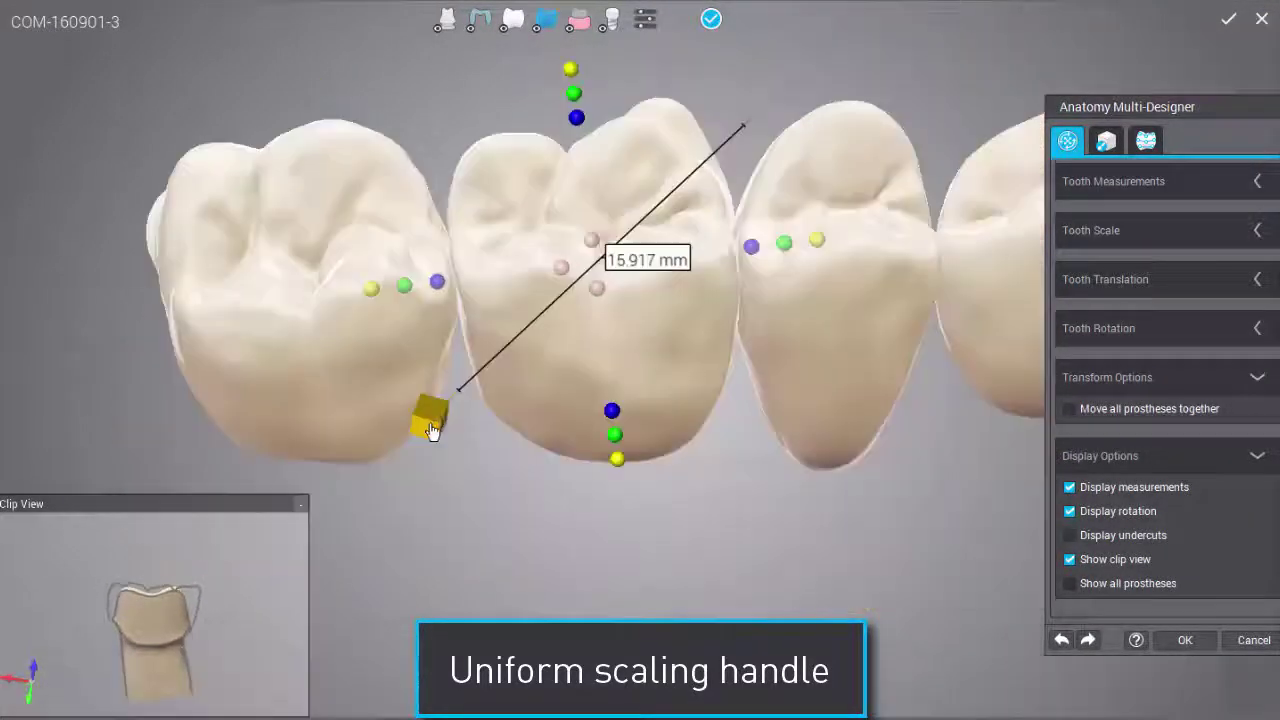
{"action": "mouse_move", "coordinate": [431, 428]}
{"action": "left_mouse_down"}
{"action": "mouse_move", "coordinate": [406, 455]}
{"action": "mouse_move", "coordinate": [426, 446]}
{"action": "left_mouse_up"}
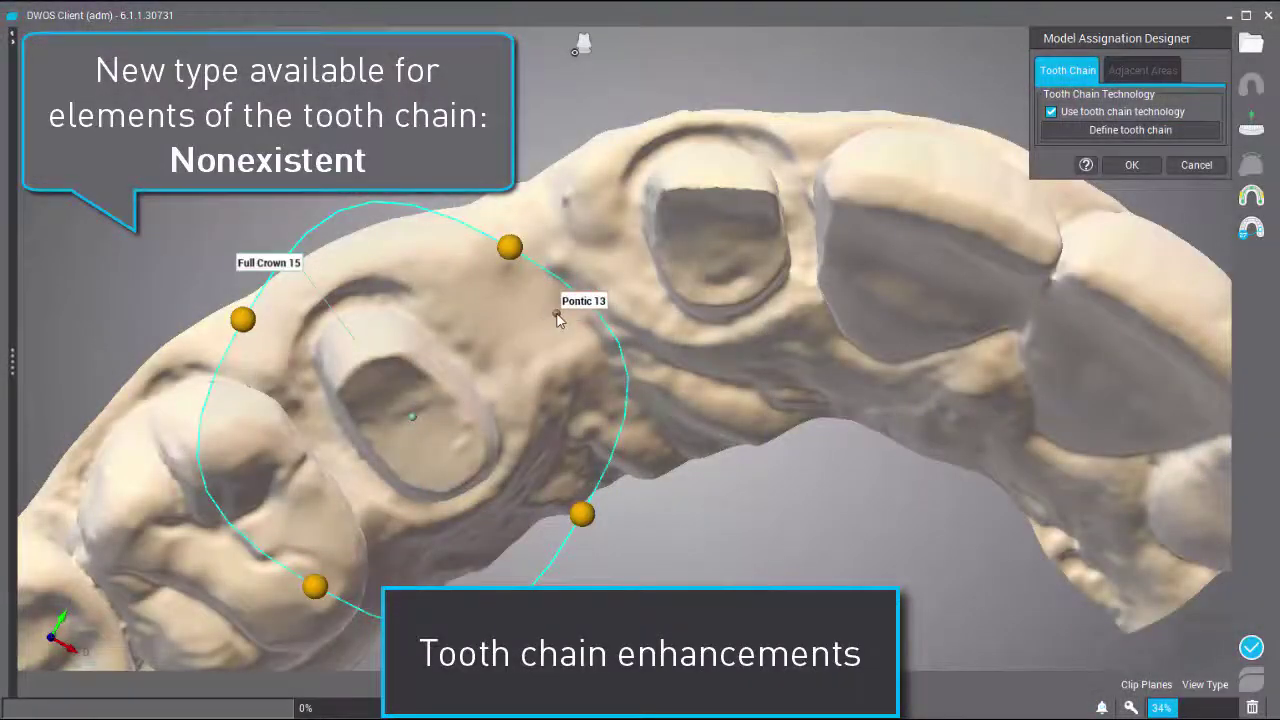
Place tooth 13 in the tooth chain
{"action": "left_click", "coordinate": [556, 316]}
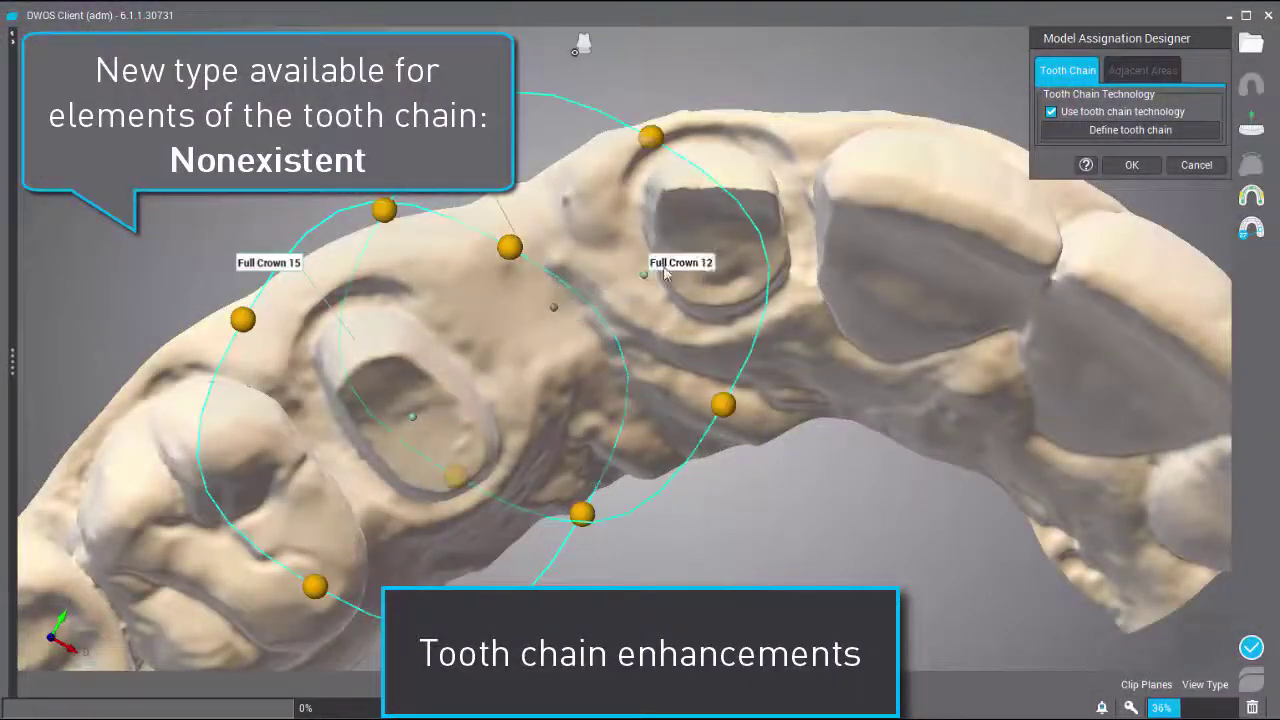